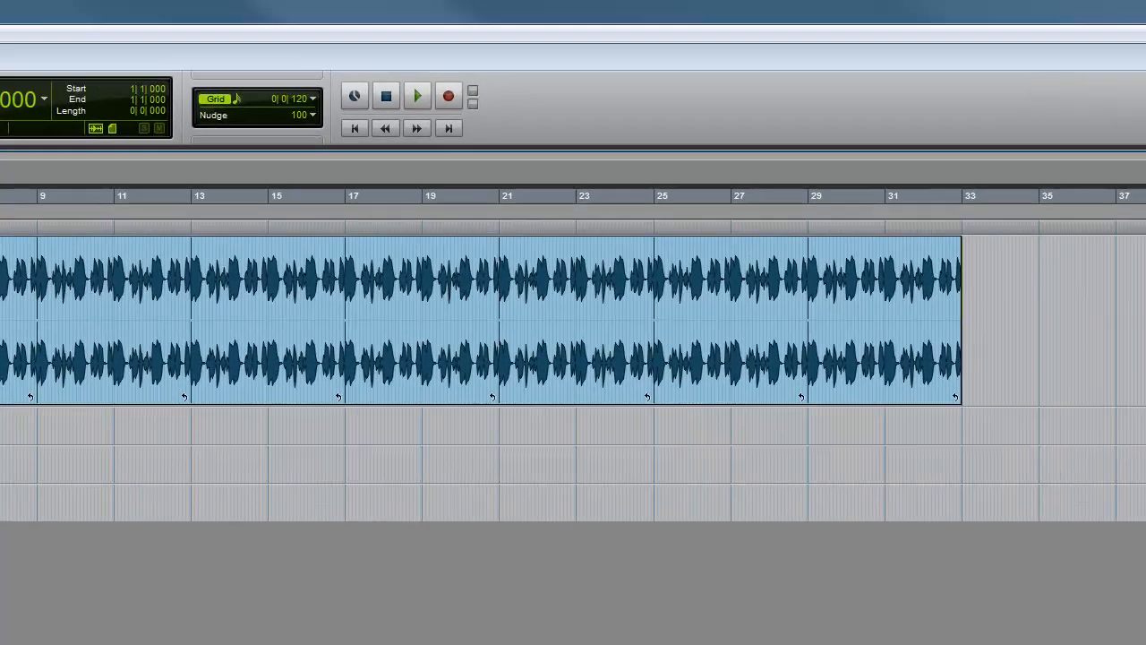
- Open the mixer and insert the stereo multichannel AIR Distortion plug-in in the bass track's first insert slot
{"action": "key", "text": "ctrl+equal"}
{"action": "left_click_drag", "start_coordinate": [1145, 65], "coordinate": [1033, 87]}
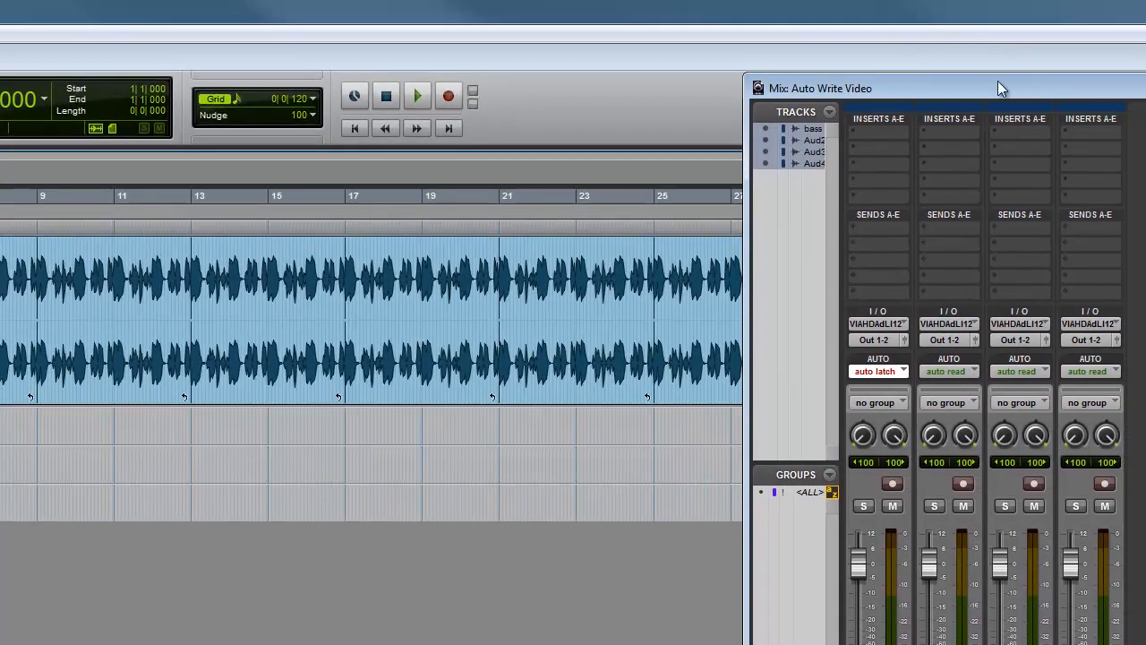
{"action": "left_click", "coordinate": [857, 130]}
{"action": "mouse_move", "coordinate": [960, 164]}
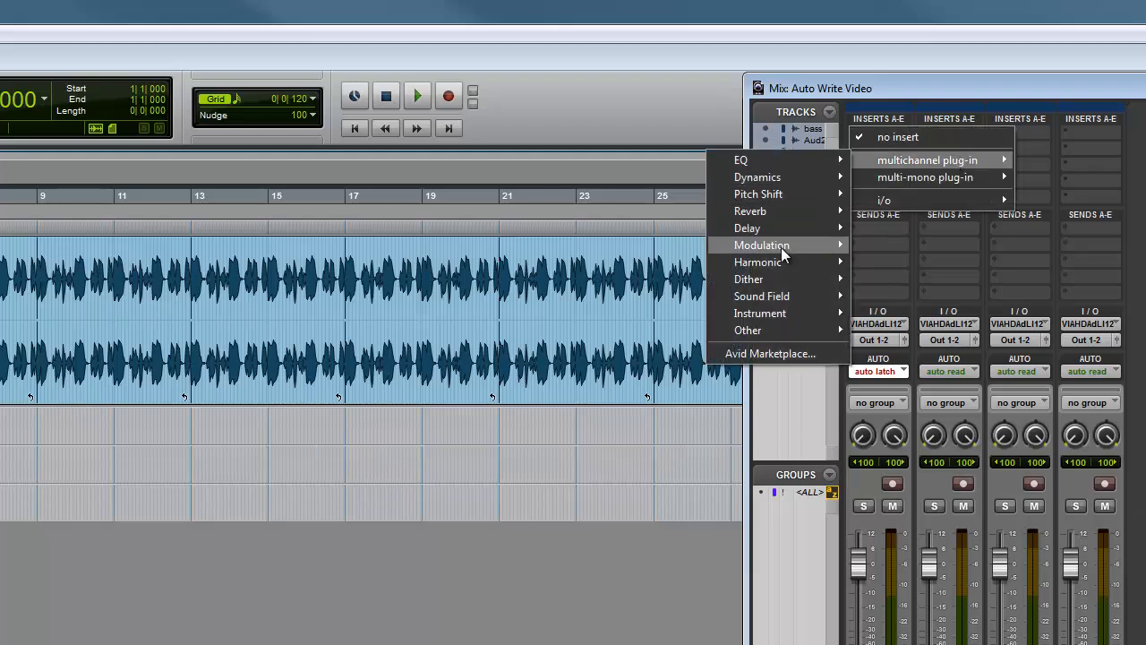
{"action": "mouse_move", "coordinate": [781, 250]}
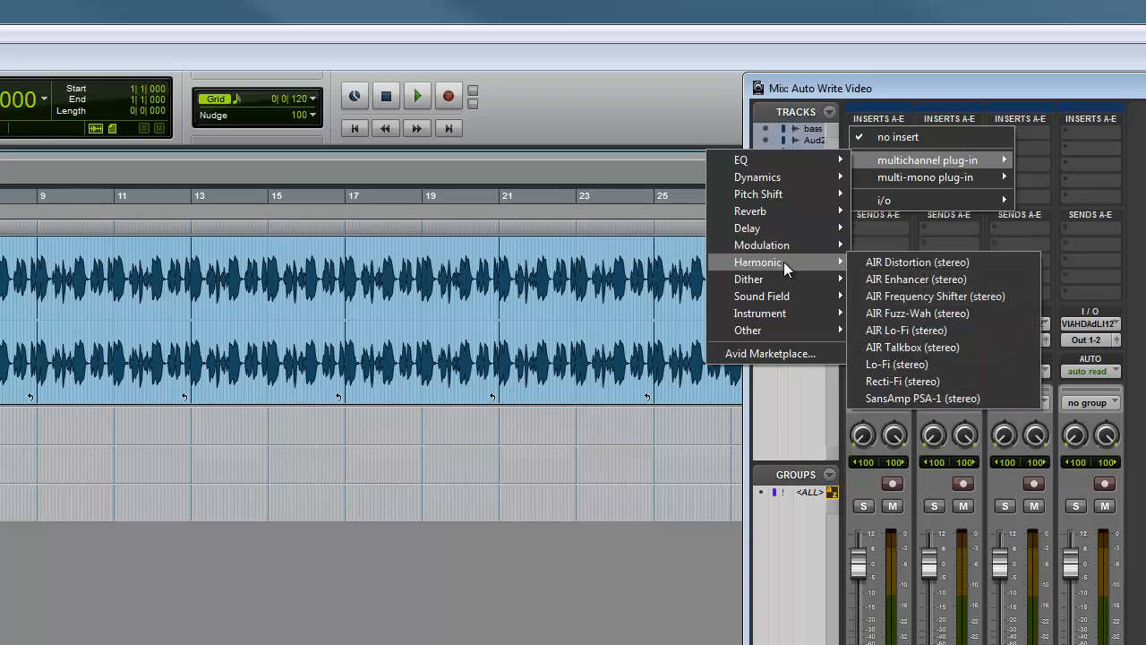
{"action": "left_click", "coordinate": [940, 265]}
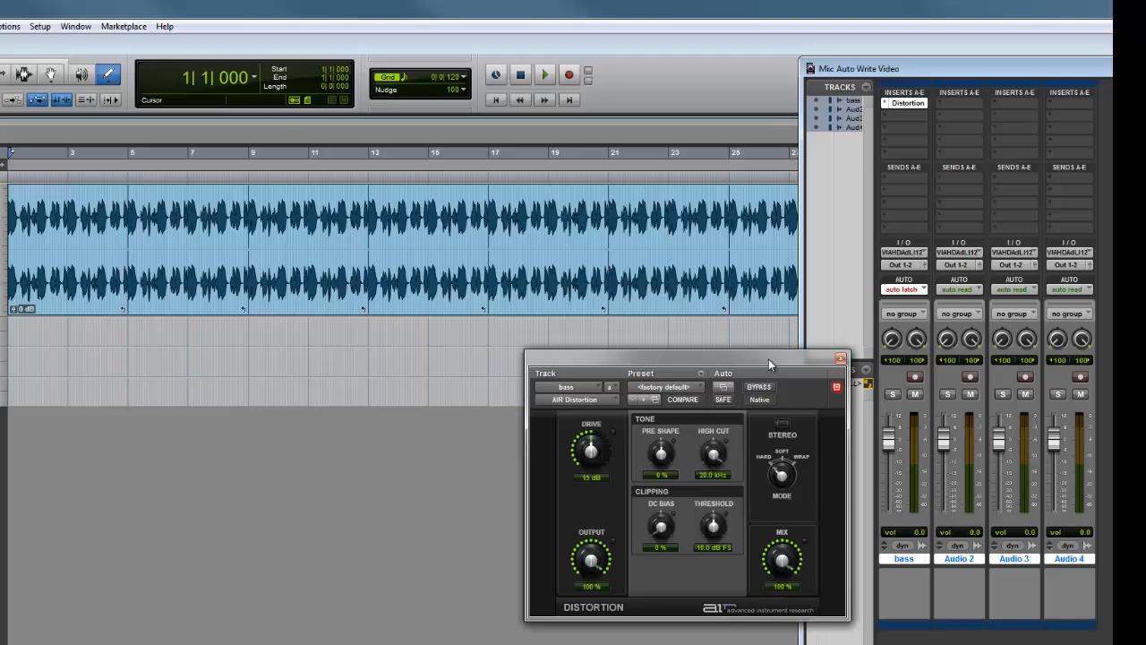
{"action": "left_click_drag", "start_coordinate": [768, 359], "coordinate": [748, 216]}
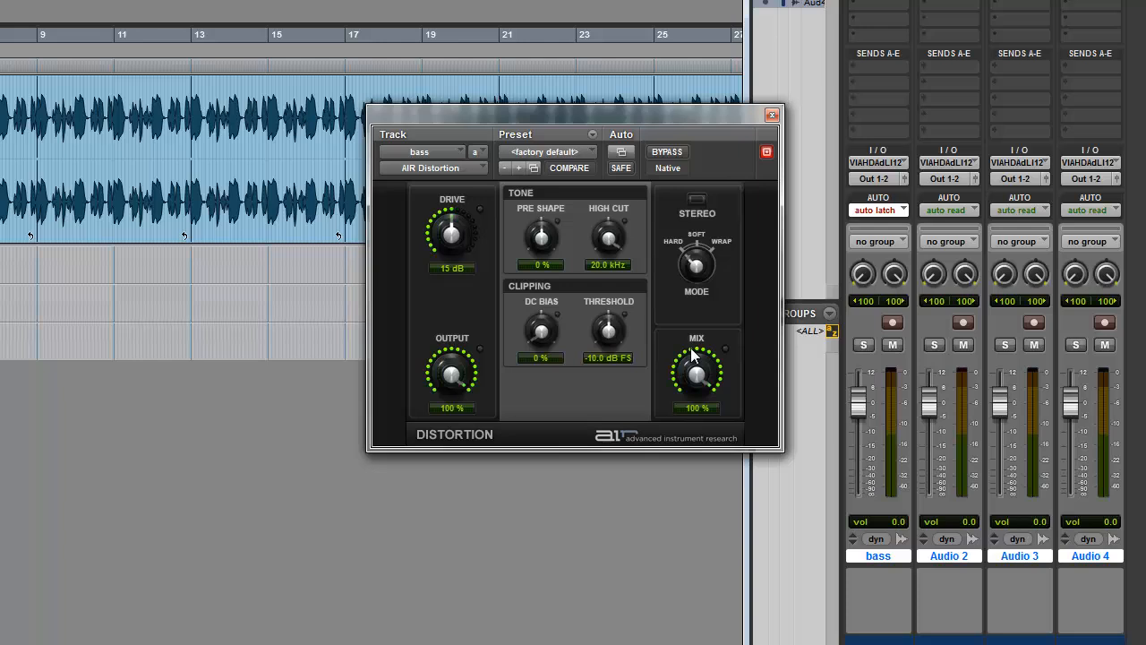
- Set the distortion's Mix to 0 % and play the bass track from the start to audition the dry sound
{"action": "left_click_drag", "start_coordinate": [692, 355], "coordinate": [715, 573]}
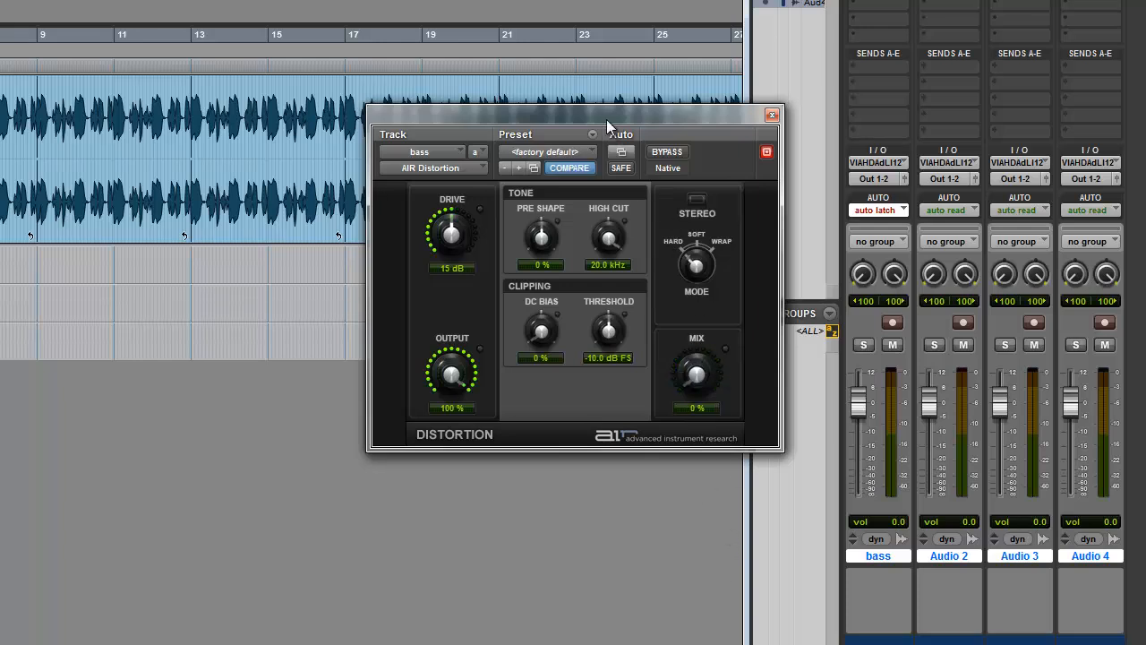
{"action": "left_click_drag", "start_coordinate": [609, 120], "coordinate": [911, 30]}
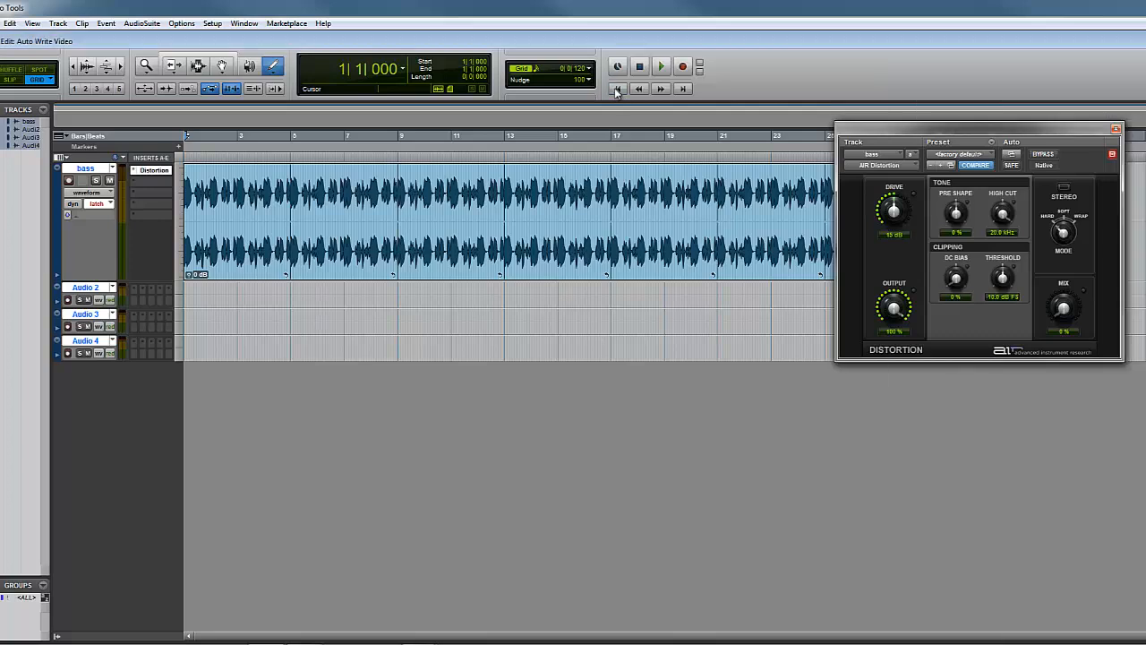
{"action": "left_click", "coordinate": [661, 68]}
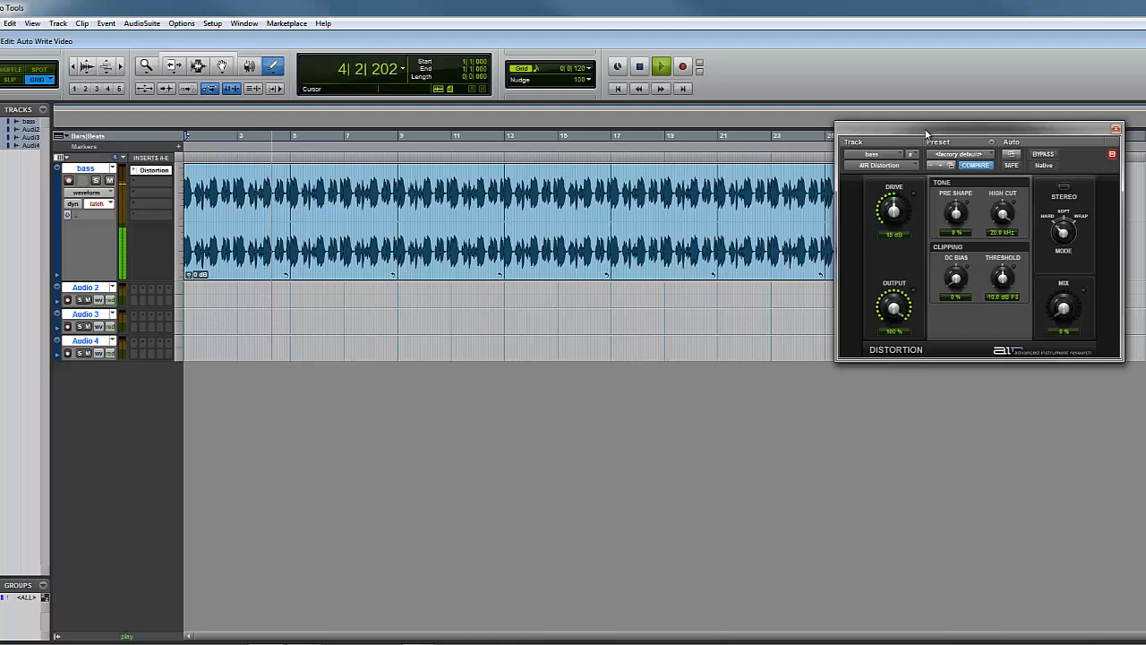
{"action": "key", "text": "space"}
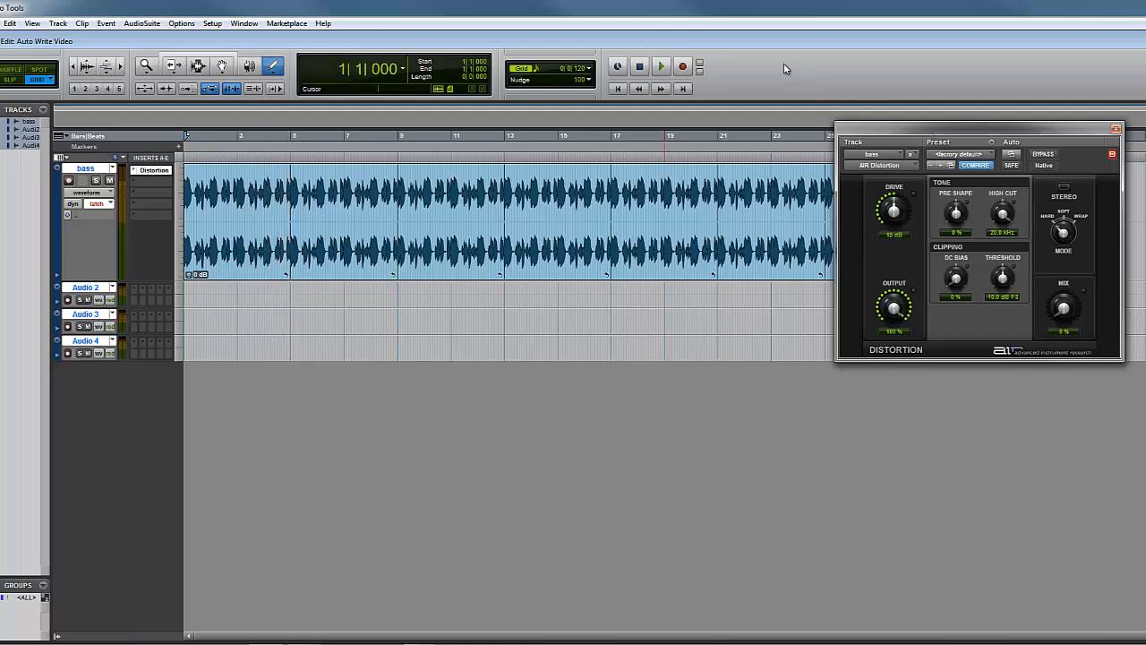
- Set the distortion's Mix to 67 %, Output to 70 % and Drive to 20 dB
{"action": "left_click_drag", "start_coordinate": [1054, 311], "coordinate": [1067, 231]}
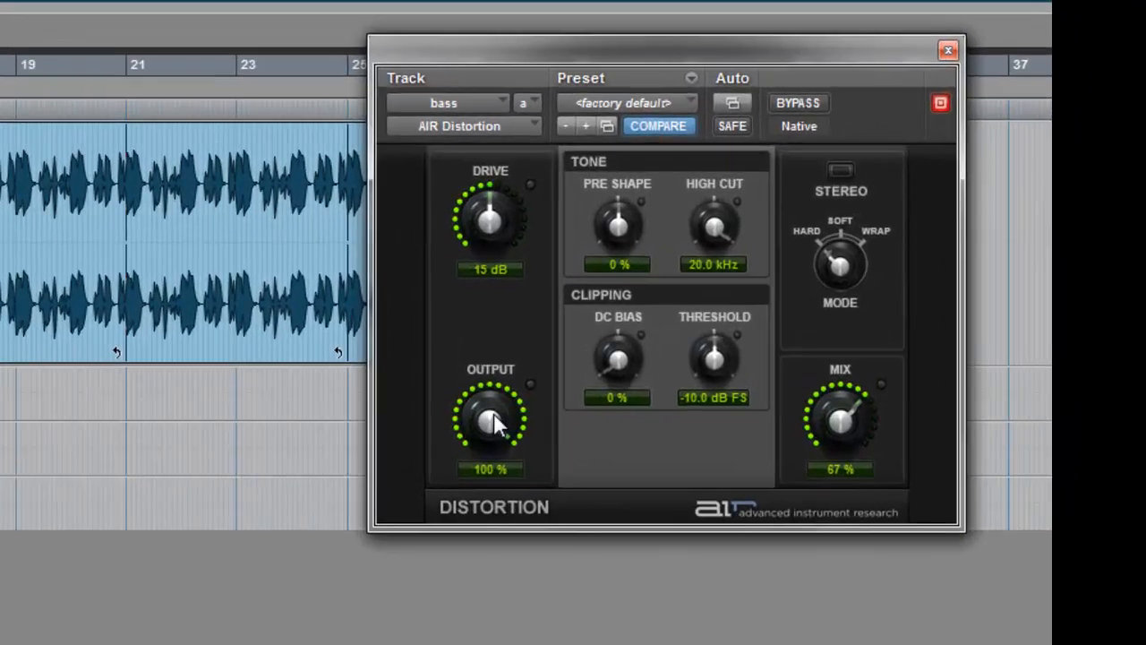
{"action": "left_click_drag", "start_coordinate": [898, 312], "coordinate": [899, 317]}
{"action": "left_click_drag", "start_coordinate": [501, 474], "coordinate": [501, 494]}
{"action": "left_click_drag", "start_coordinate": [489, 213], "coordinate": [482, 190]}
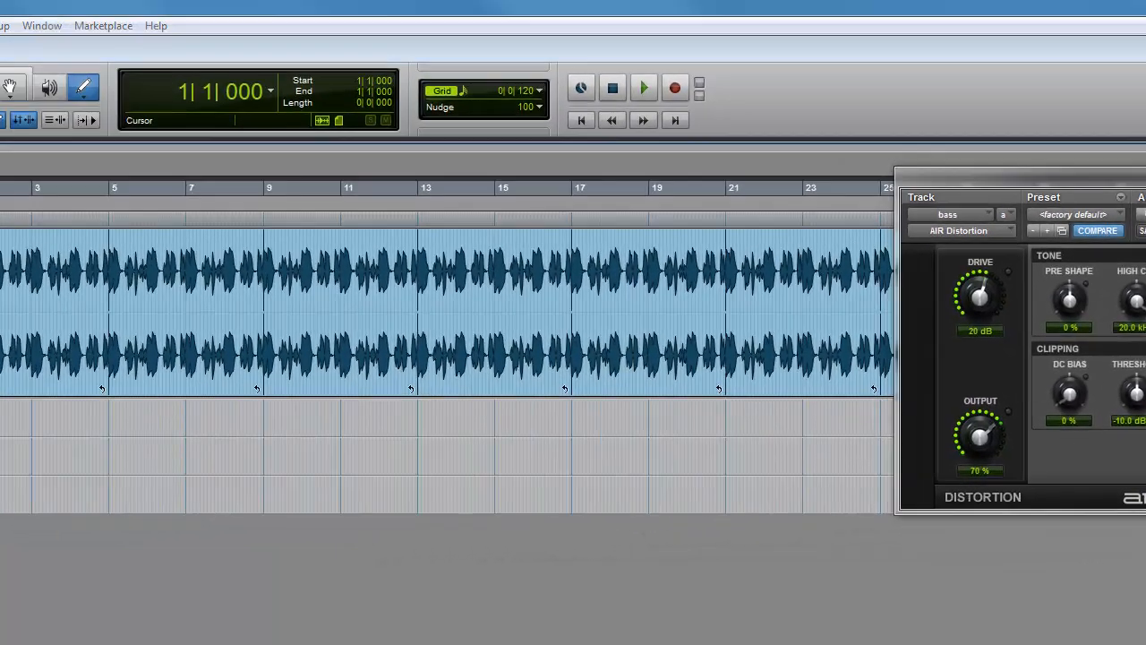
- Enable the Mix parameter of AIR Distortion for plug-in automation
{"action": "left_click", "coordinate": [1142, 196]}
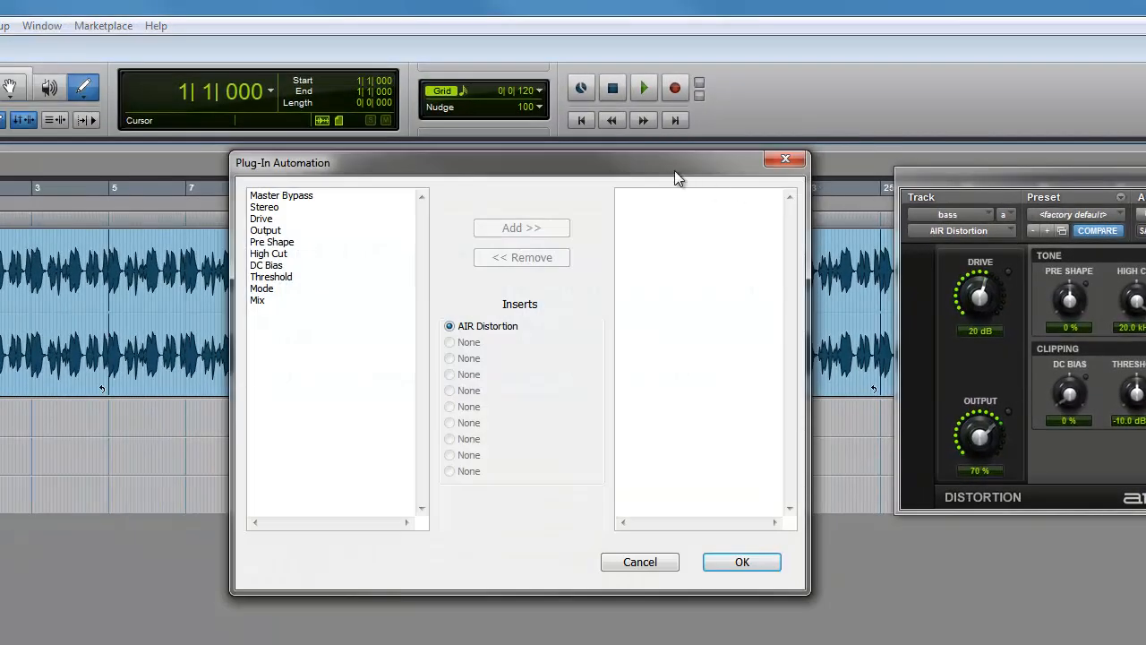
{"action": "left_click_drag", "start_coordinate": [674, 168], "coordinate": [727, 137]}
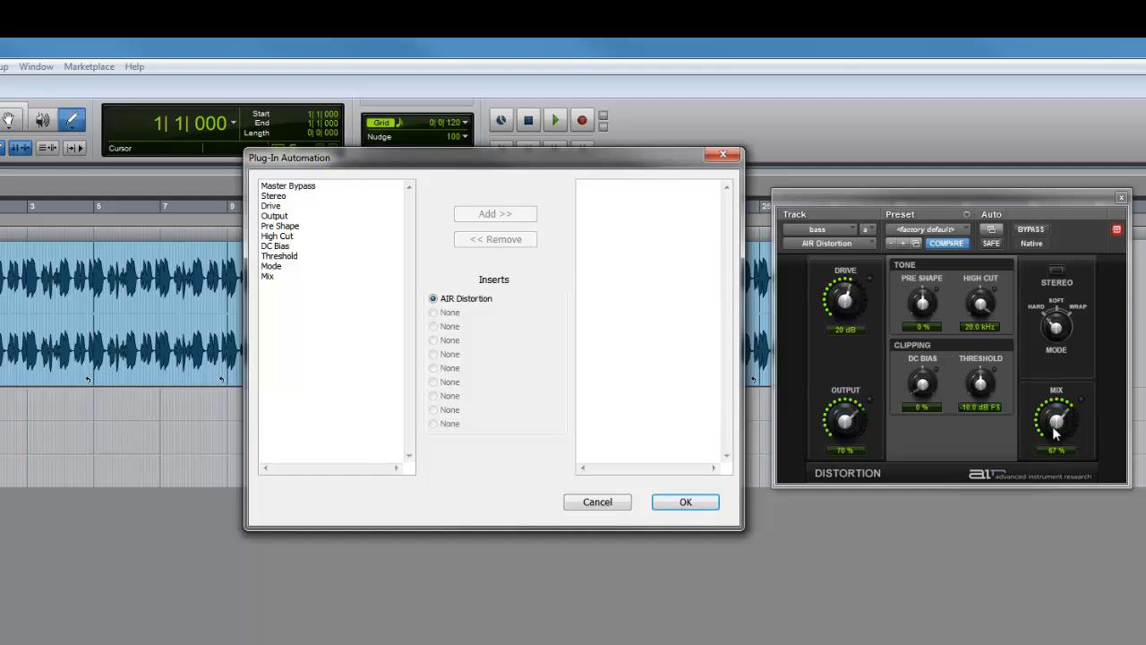
{"action": "left_click", "coordinate": [266, 278]}
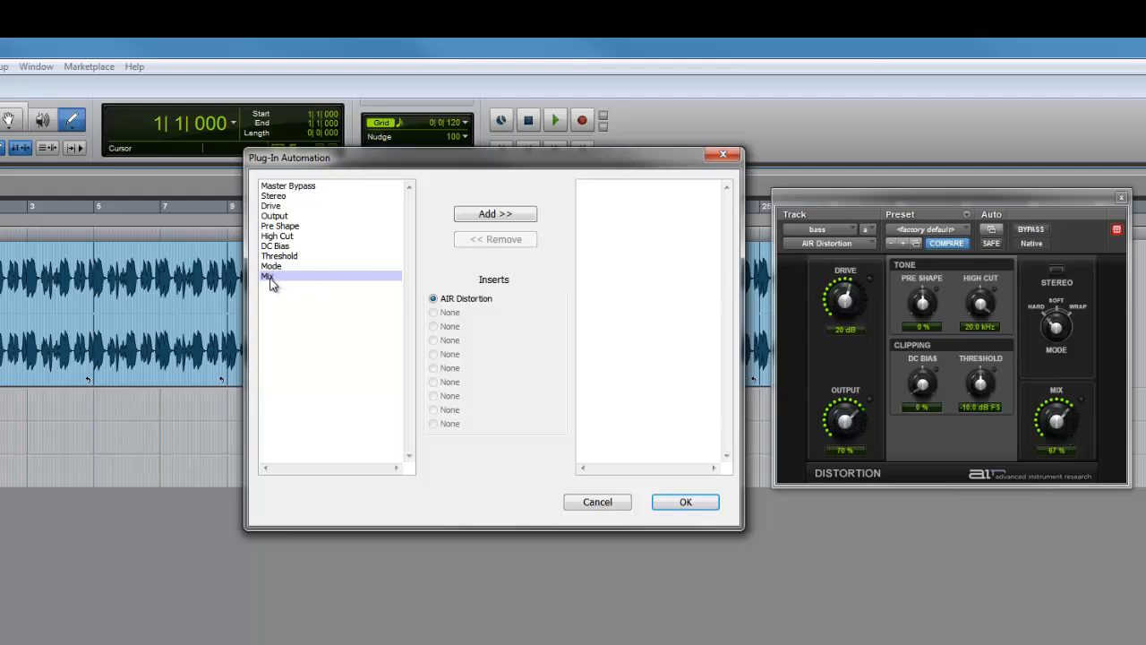
{"action": "left_click", "coordinate": [495, 215]}
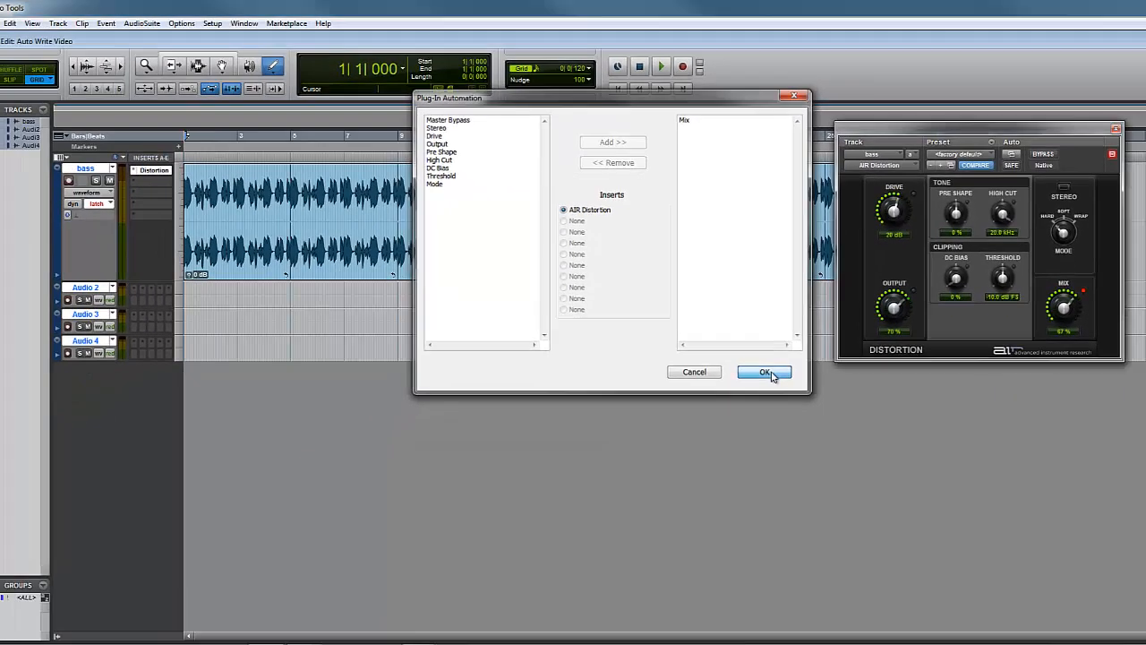
{"action": "left_click", "coordinate": [686, 501]}
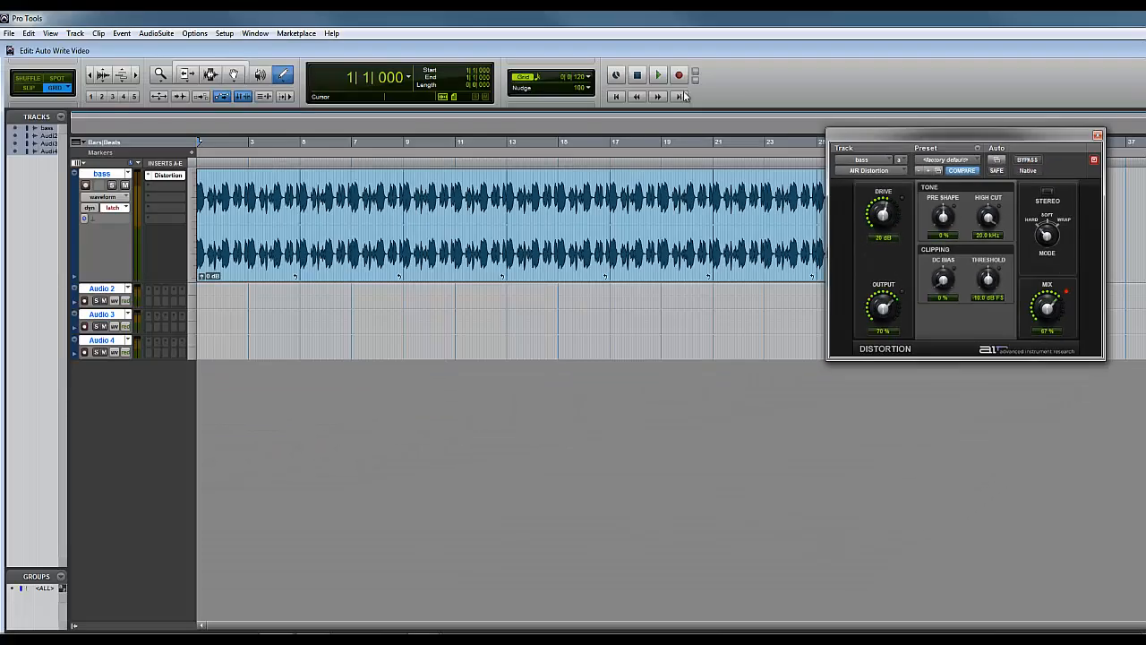
- Set the bass track's automation mode to write and display its AIR Distortion Mix automation
{"action": "left_click", "coordinate": [126, 209]}
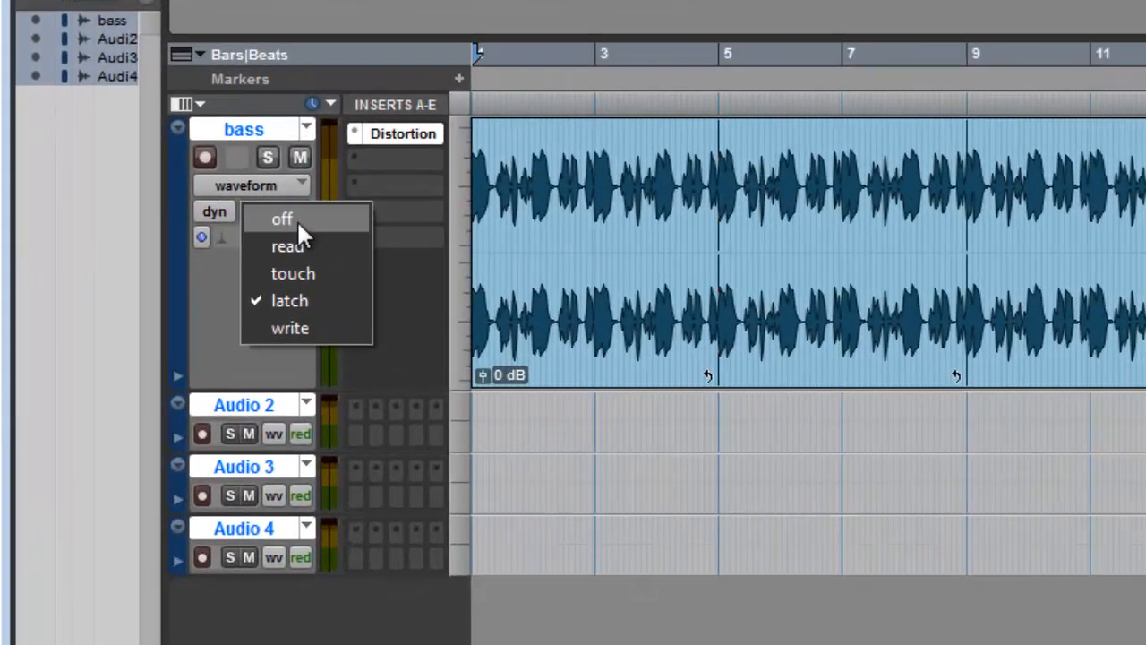
{"action": "left_click", "coordinate": [306, 329]}
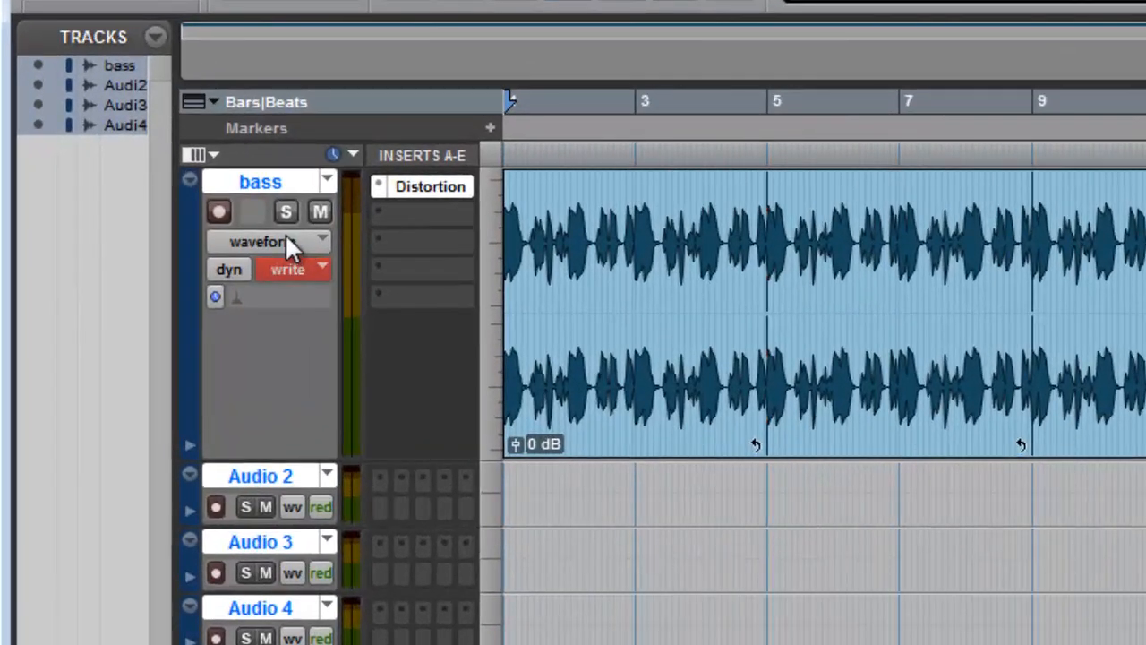
{"action": "left_click", "coordinate": [285, 238]}
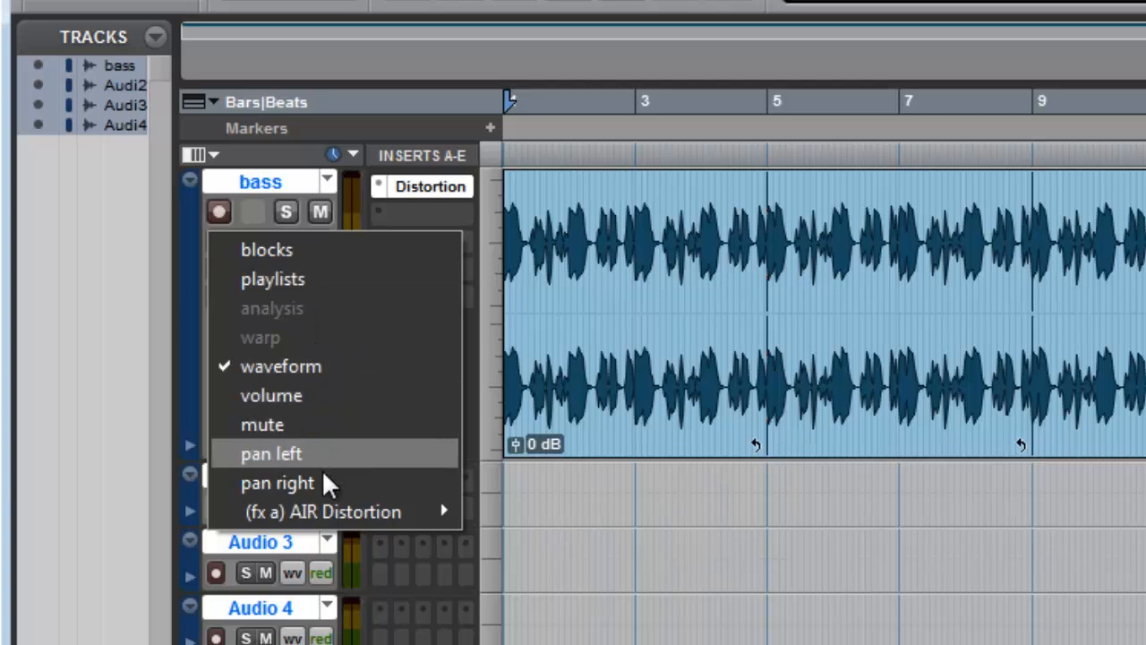
{"action": "mouse_move", "coordinate": [260, 519]}
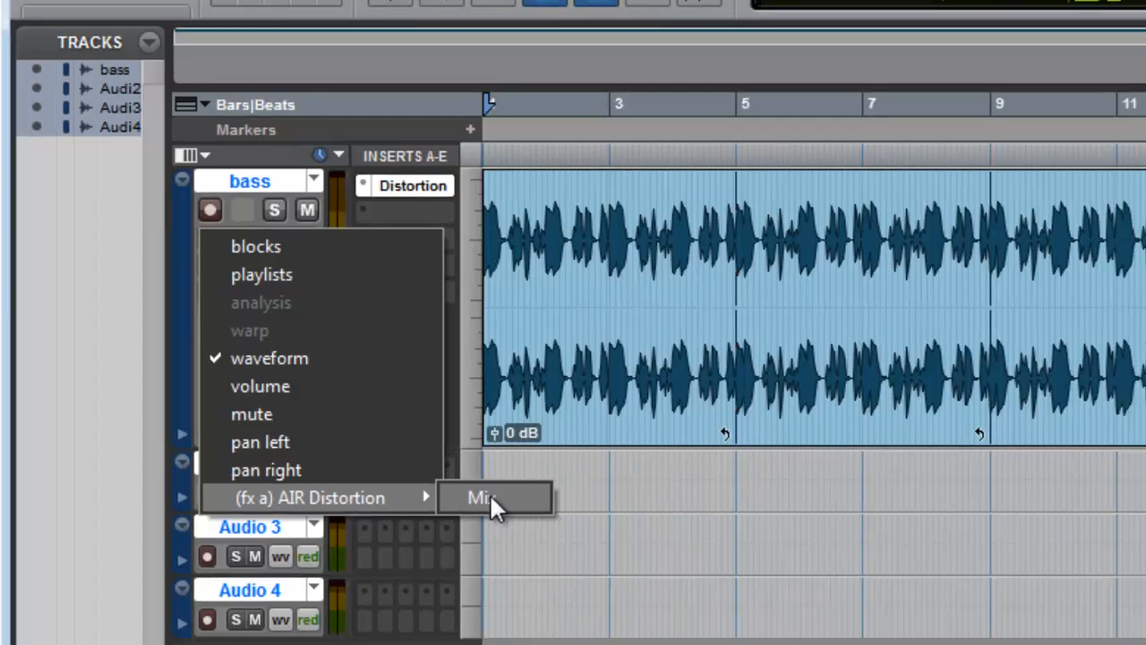
{"action": "left_click", "coordinate": [494, 507]}
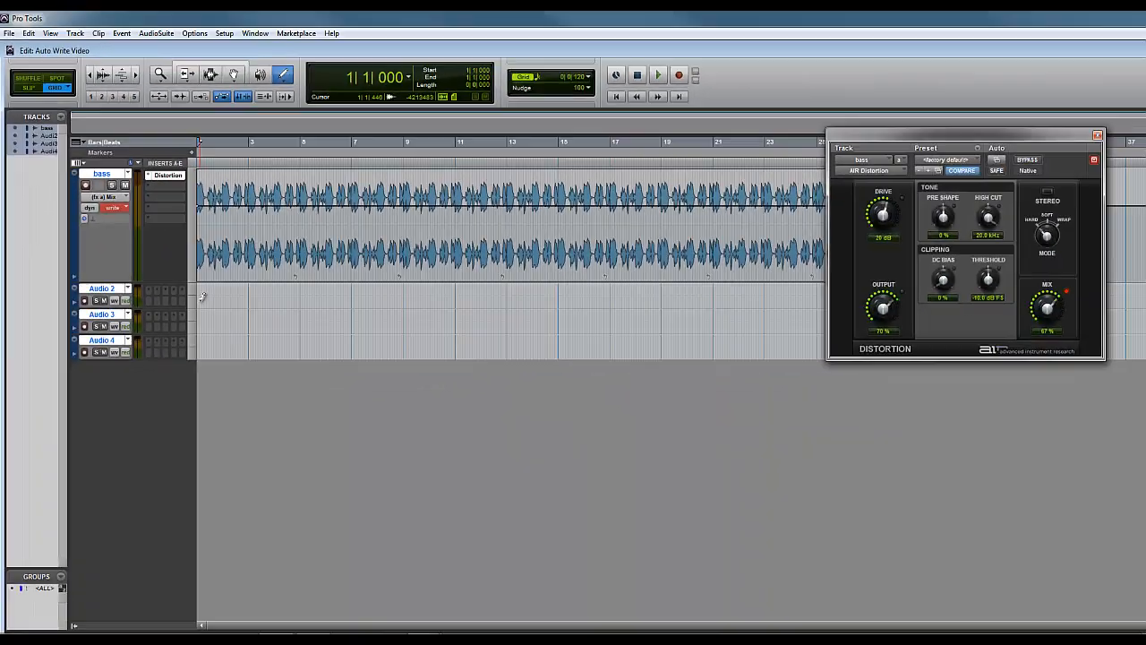
- Record Mix automation during playback, starting at 0 %, rising to 70 % by about bar 6 and returning to 0 % by about bar 13
{"action": "left_click", "coordinate": [233, 76]}
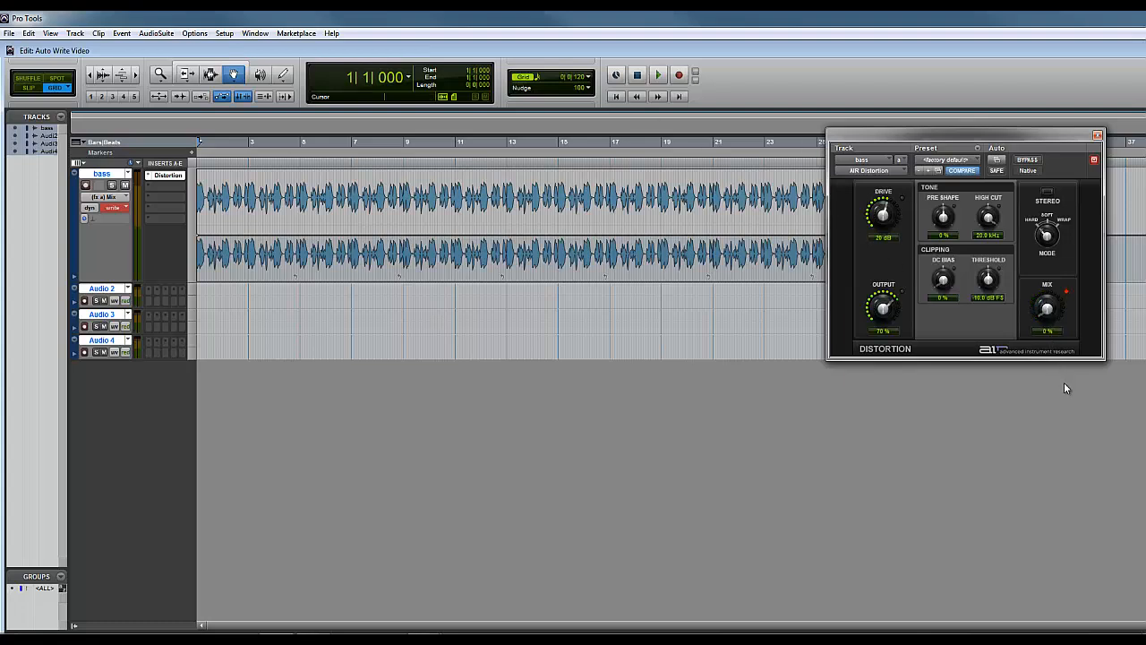
{"action": "left_click_drag", "start_coordinate": [1046, 308], "coordinate": [1041, 325]}
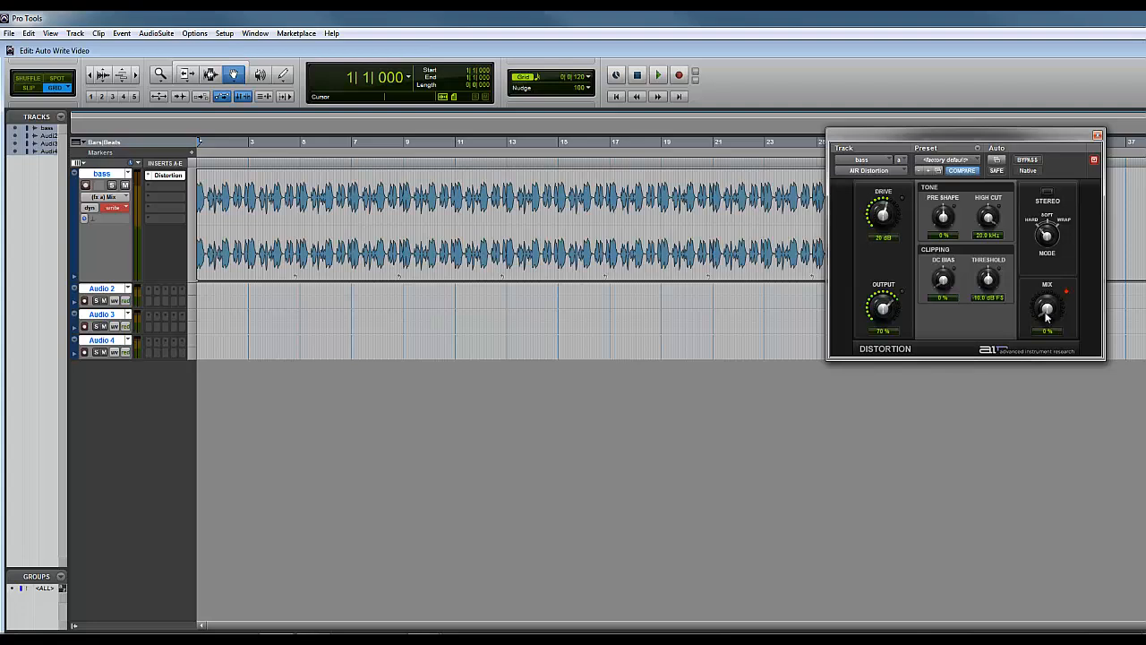
{"action": "key", "text": "space"}
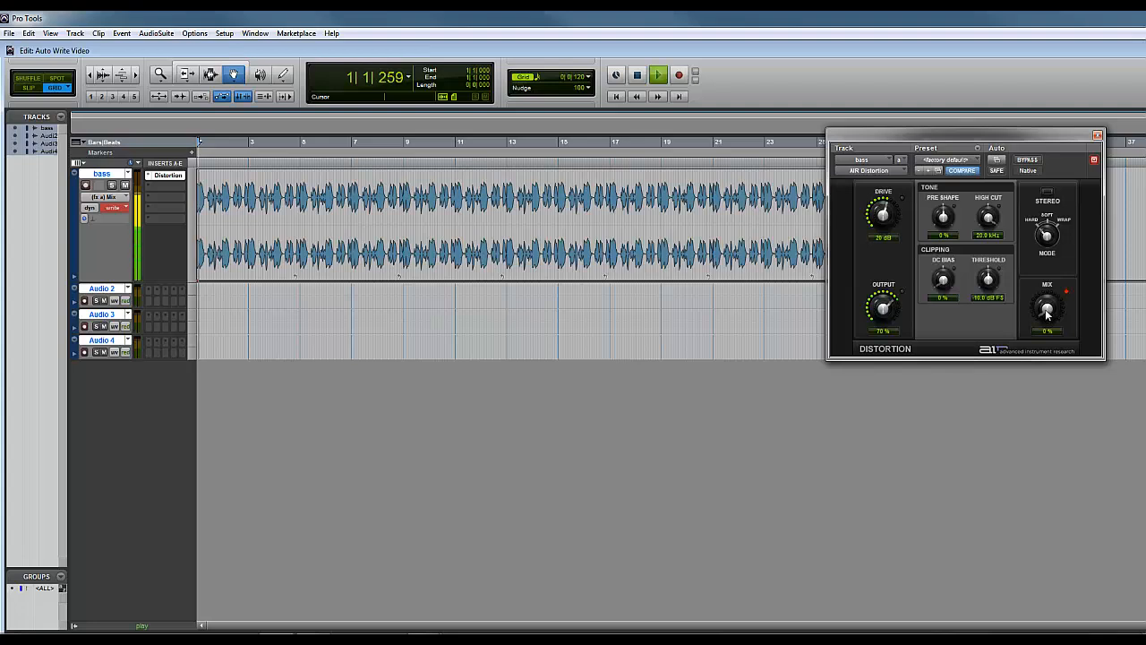
{"action": "left_click_drag", "start_coordinate": [1047, 311], "coordinate": [1055, 233]}
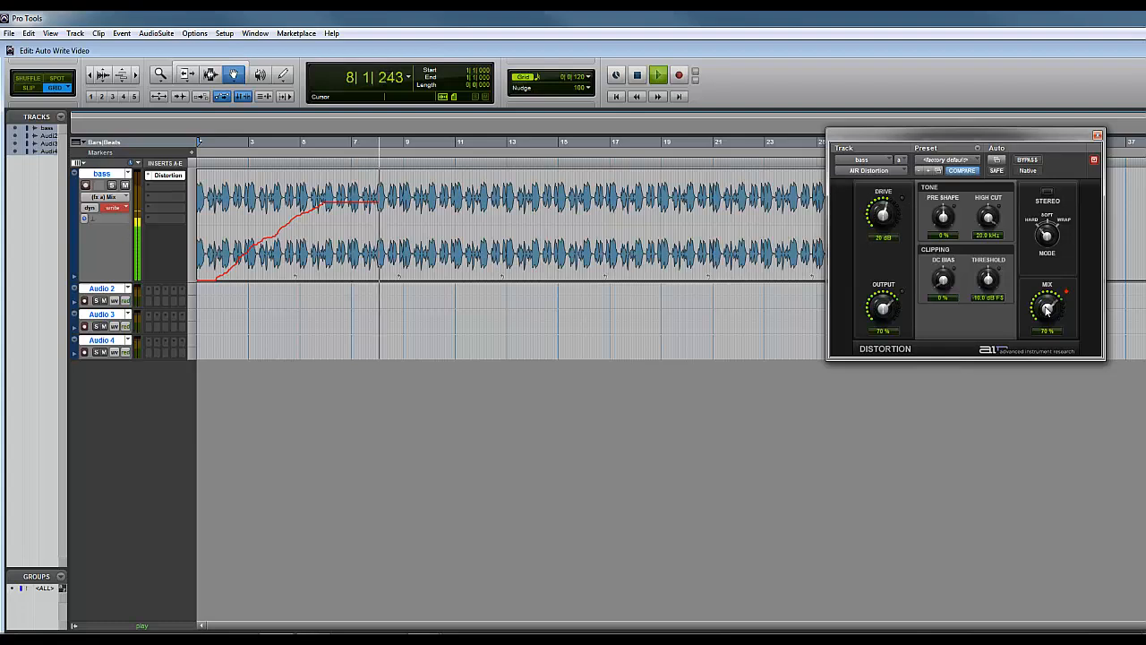
{"action": "left_click_drag", "start_coordinate": [1047, 310], "coordinate": [1054, 401]}
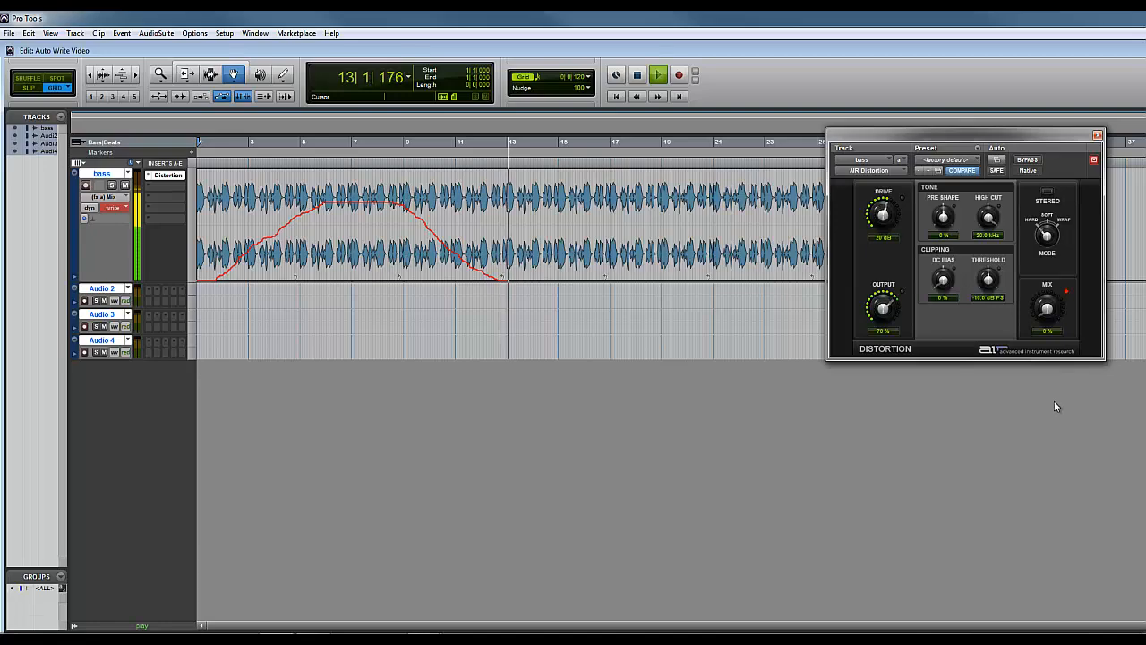
{"action": "key", "text": "space"}
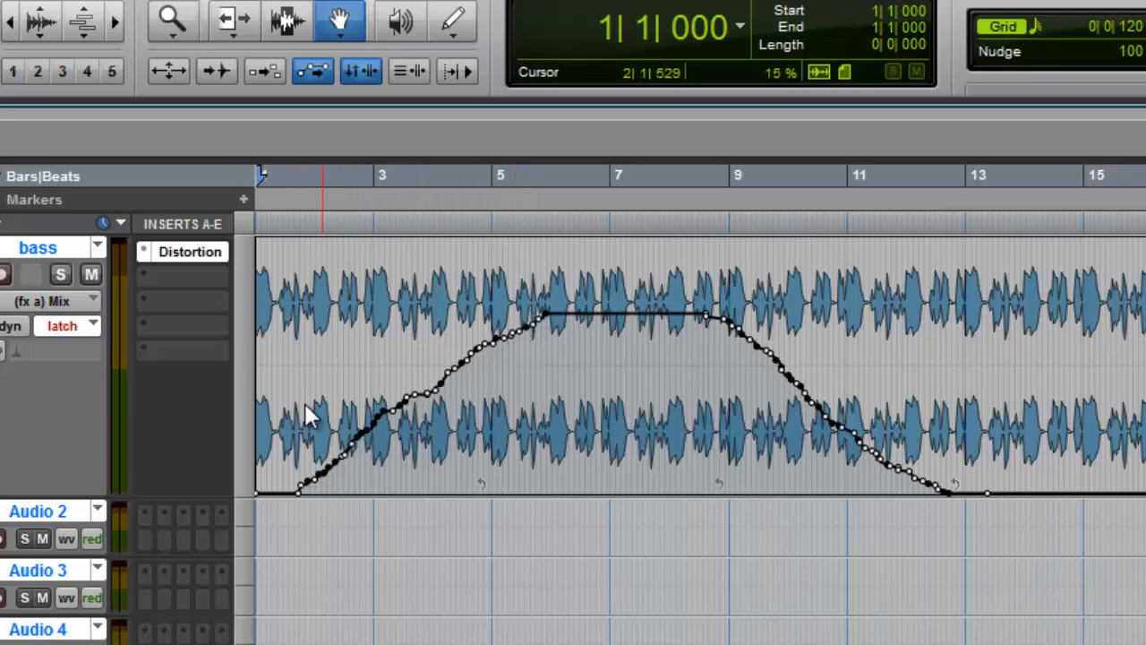
- Straighten both slopes of the Mix automation by deleting the breakpoints in 1|4|240 to 5|4|120 and 8|4|240 to 12|3|360
{"action": "left_click", "coordinate": [286, 20]}
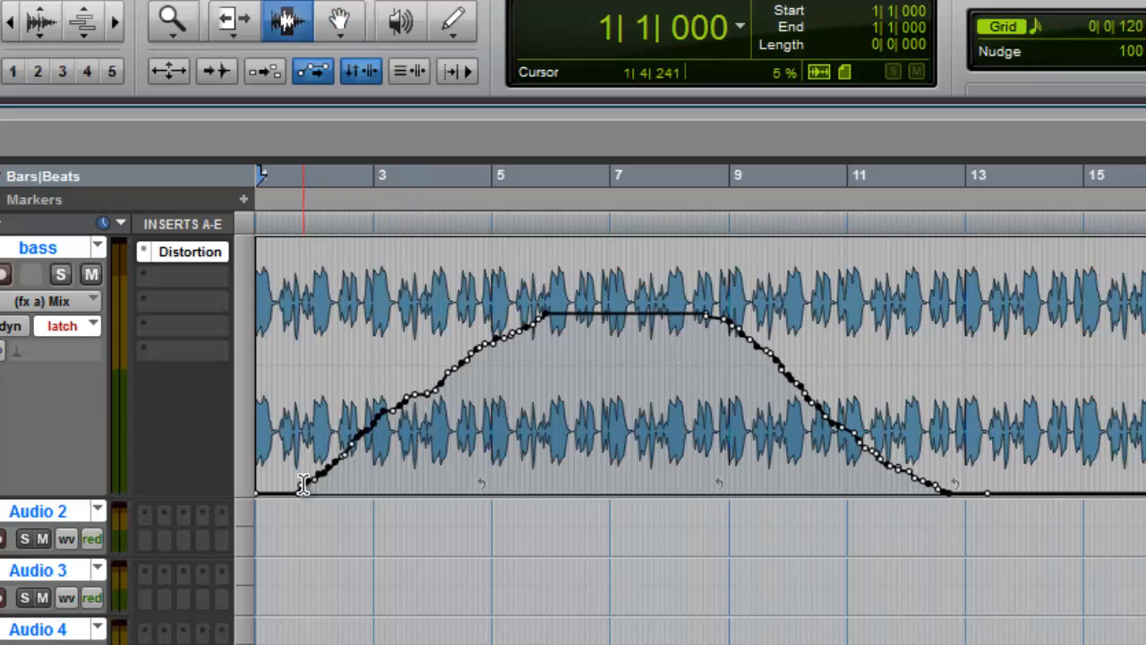
{"action": "left_click_drag", "start_coordinate": [305, 483], "coordinate": [538, 434]}
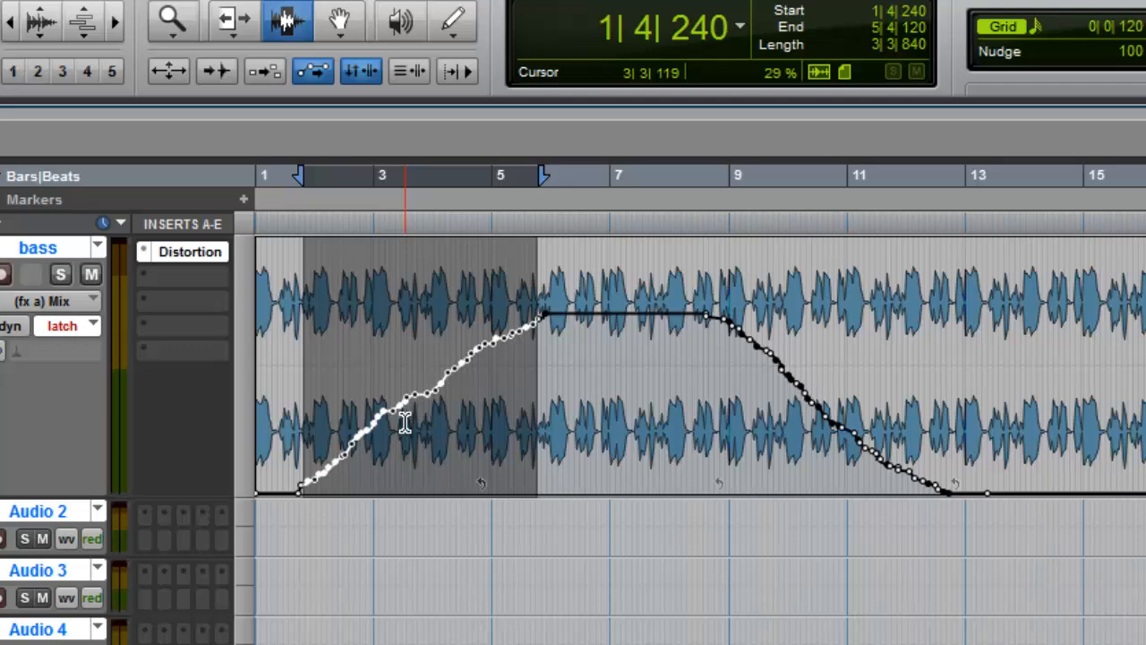
{"action": "key", "text": "Delete"}
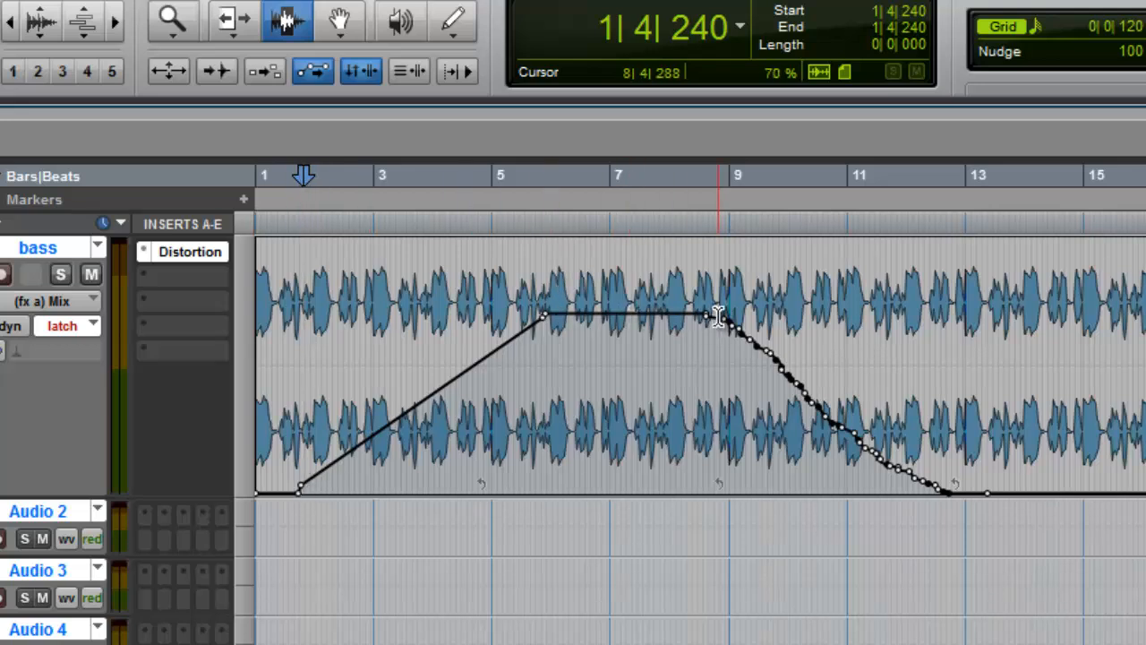
{"action": "mouse_move", "coordinate": [718, 327]}
{"action": "left_mouse_down"}
{"action": "mouse_move", "coordinate": [908, 412]}
{"action": "mouse_move", "coordinate": [934, 470]}
{"action": "mouse_move", "coordinate": [940, 458]}
{"action": "left_mouse_up"}
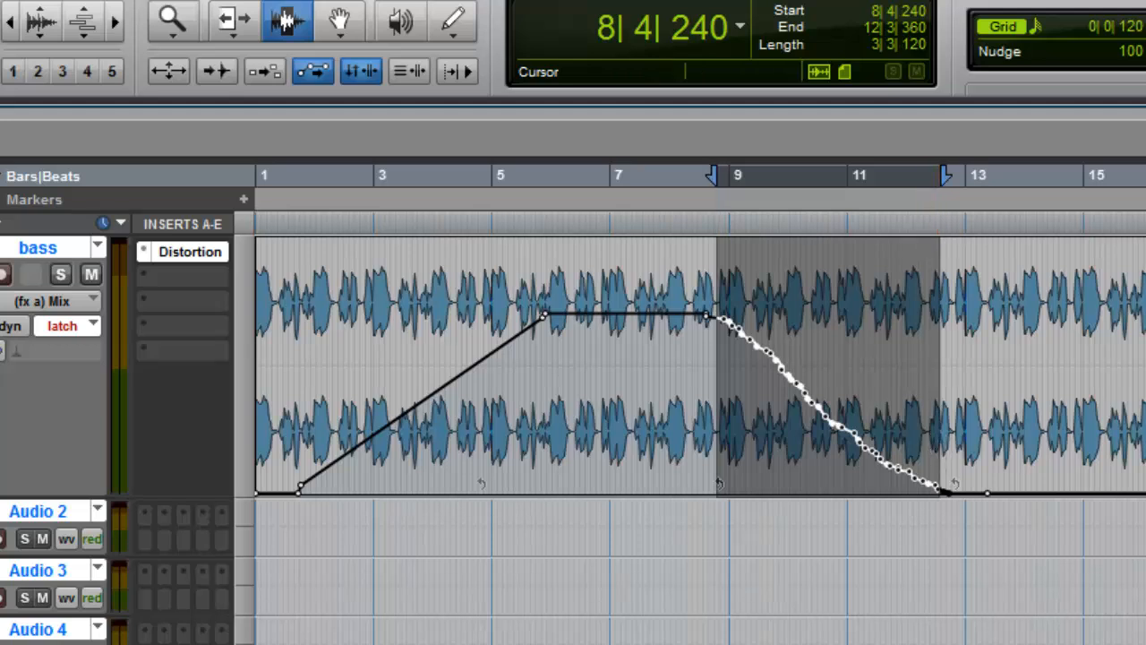
{"action": "key", "text": "Delete"}
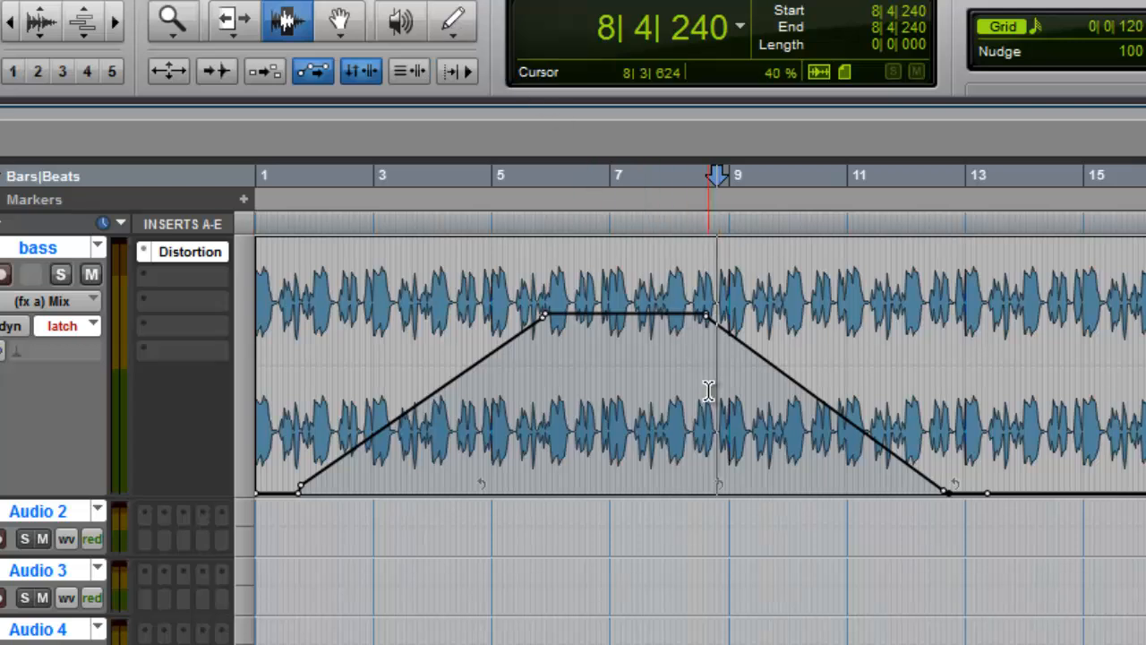
- Draw a wavy Mix automation curve with three peaks from about bar 10 to bar 19 using the Free Hand pencil
{"action": "left_click", "coordinate": [454, 25]}
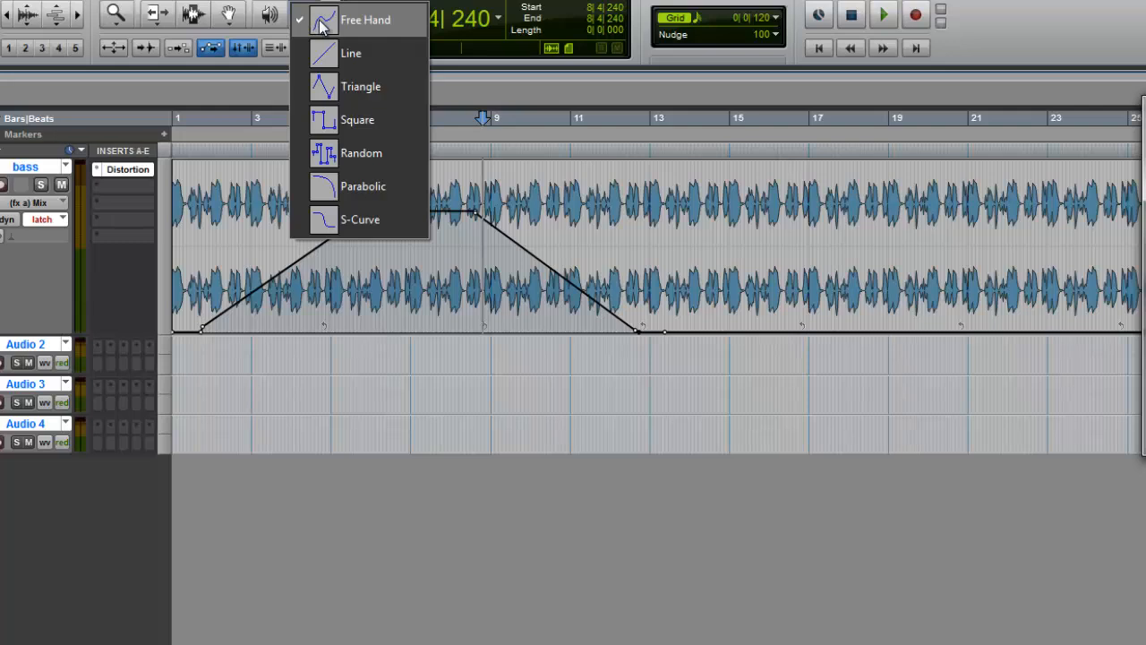
{"action": "left_click", "coordinate": [320, 25]}
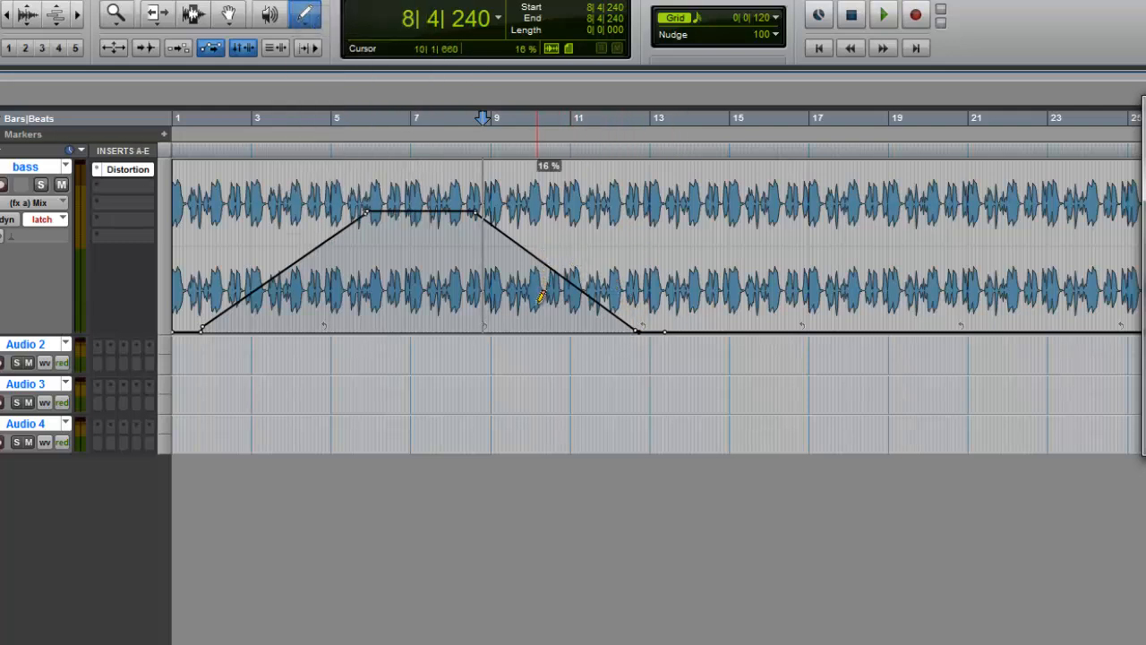
{"action": "mouse_move", "coordinate": [541, 296]}
{"action": "left_mouse_down"}
{"action": "mouse_move", "coordinate": [566, 220]}
{"action": "mouse_move", "coordinate": [596, 230]}
{"action": "mouse_move", "coordinate": [647, 307]}
{"action": "mouse_move", "coordinate": [684, 199]}
{"action": "mouse_move", "coordinate": [761, 321]}
{"action": "mouse_move", "coordinate": [805, 213]}
{"action": "mouse_move", "coordinate": [892, 329]}
{"action": "left_mouse_up"}
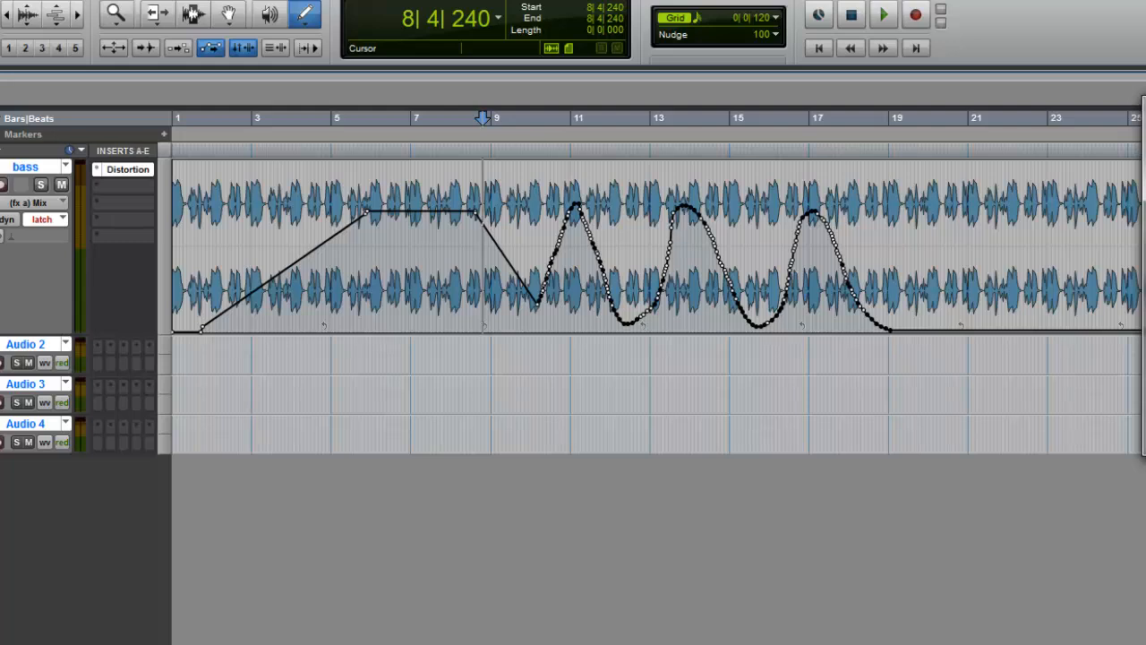
- Undo the wavy Mix automation curve drawn freehand on the bass track
{"action": "key", "text": "ctrl+z"}
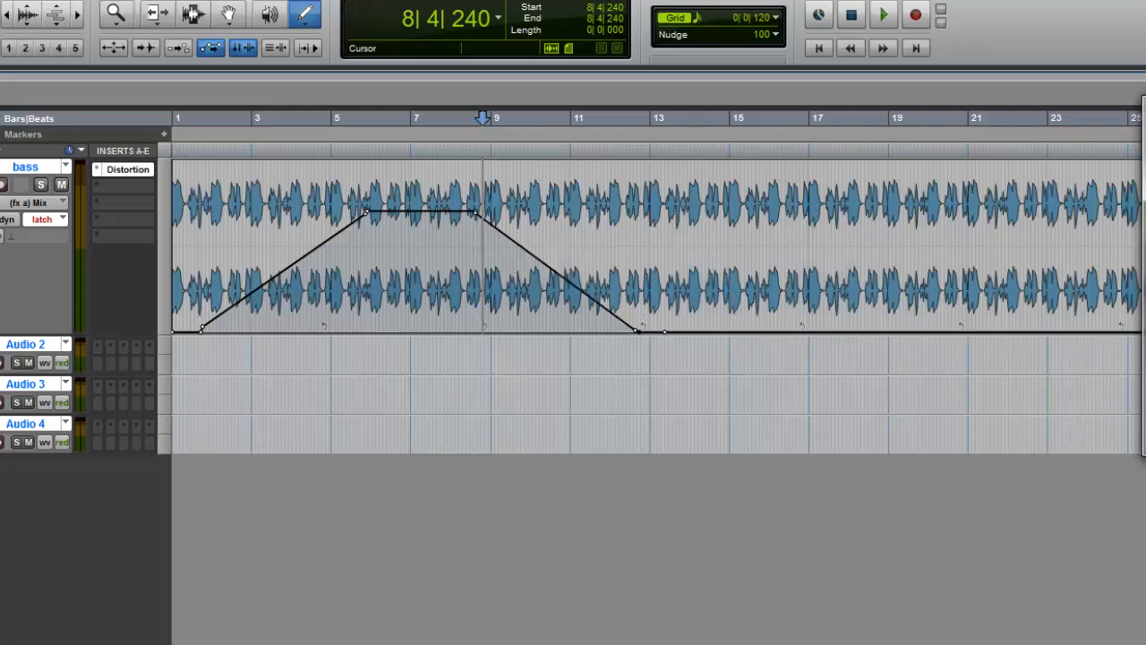
- Try drawing random Mix automation on the bass track from about bar 10 to bar 23 using the Random pencil
{"action": "left_click", "coordinate": [305, 11]}
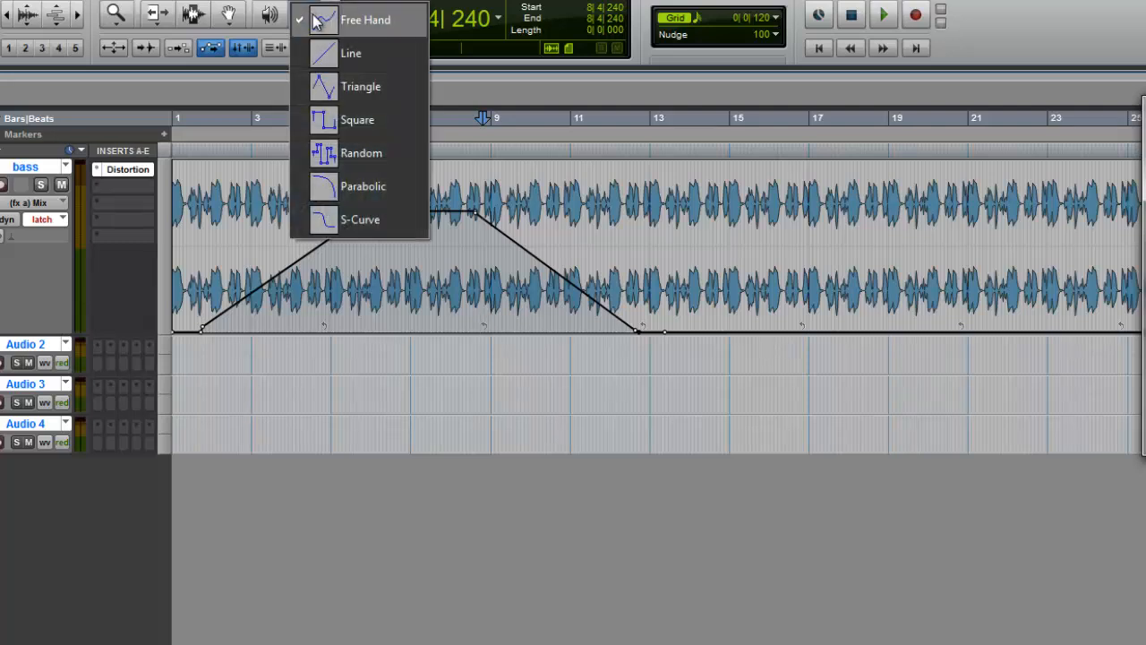
{"action": "left_click", "coordinate": [342, 155]}
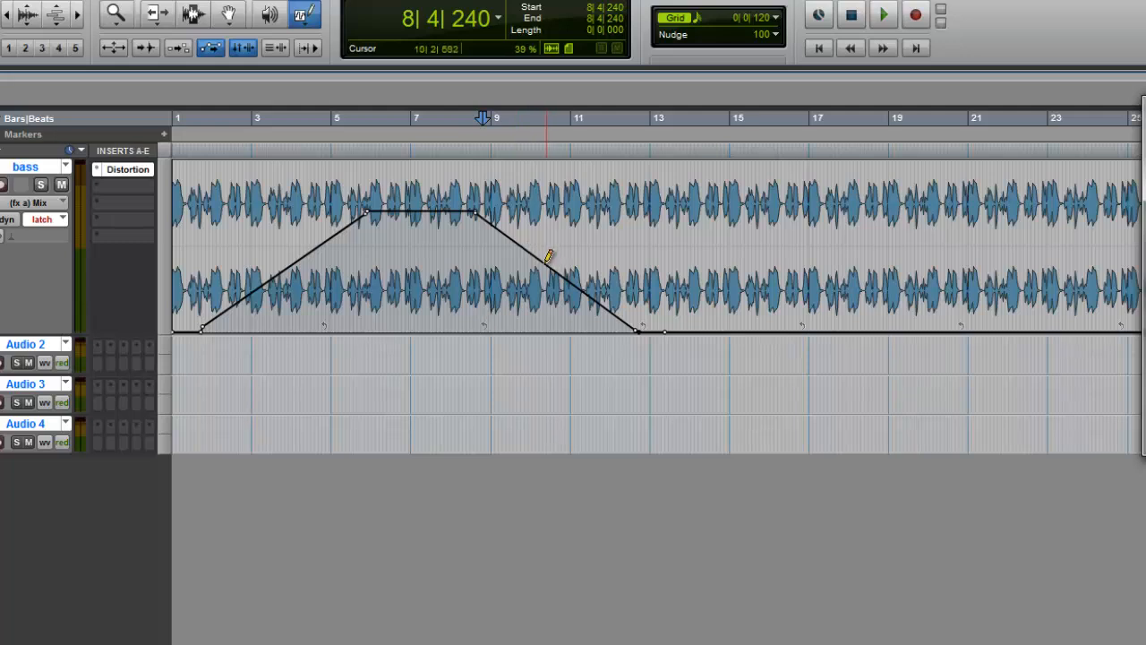
{"action": "mouse_move", "coordinate": [537, 235]}
{"action": "left_mouse_down"}
{"action": "mouse_move", "coordinate": [707, 269]}
{"action": "mouse_move", "coordinate": [732, 296]}
{"action": "mouse_move", "coordinate": [748, 258]}
{"action": "mouse_move", "coordinate": [842, 251]}
{"action": "mouse_move", "coordinate": [849, 318]}
{"action": "mouse_move", "coordinate": [849, 238]}
{"action": "mouse_move", "coordinate": [849, 303]}
{"action": "mouse_move", "coordinate": [1073, 304]}
{"action": "left_mouse_up"}
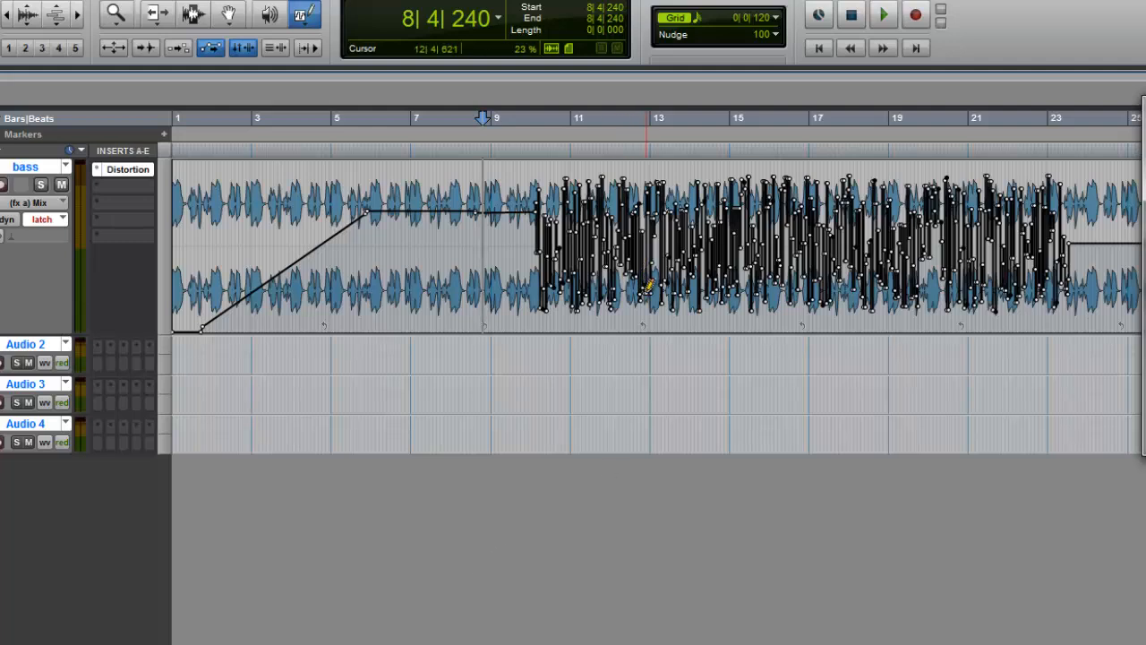
{"action": "left_click_drag", "start_coordinate": [647, 285], "coordinate": [640, 265]}
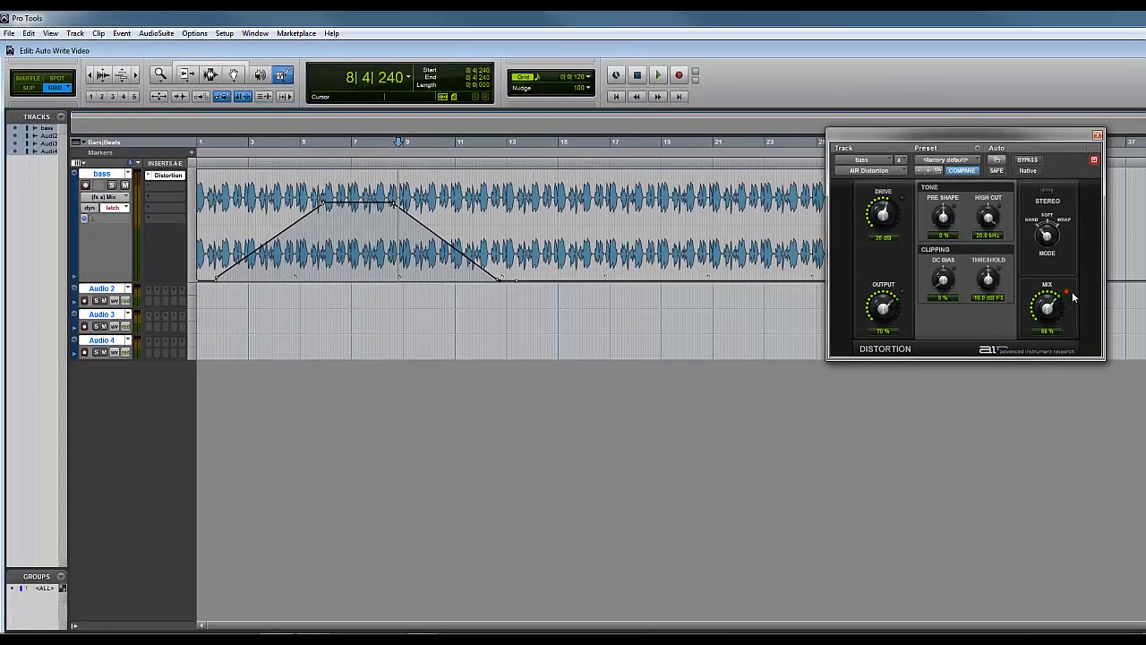
- Play the bass track from the session start past the Mix automation's final slope at about bar 13, and stop playback
{"action": "left_click", "coordinate": [615, 96]}
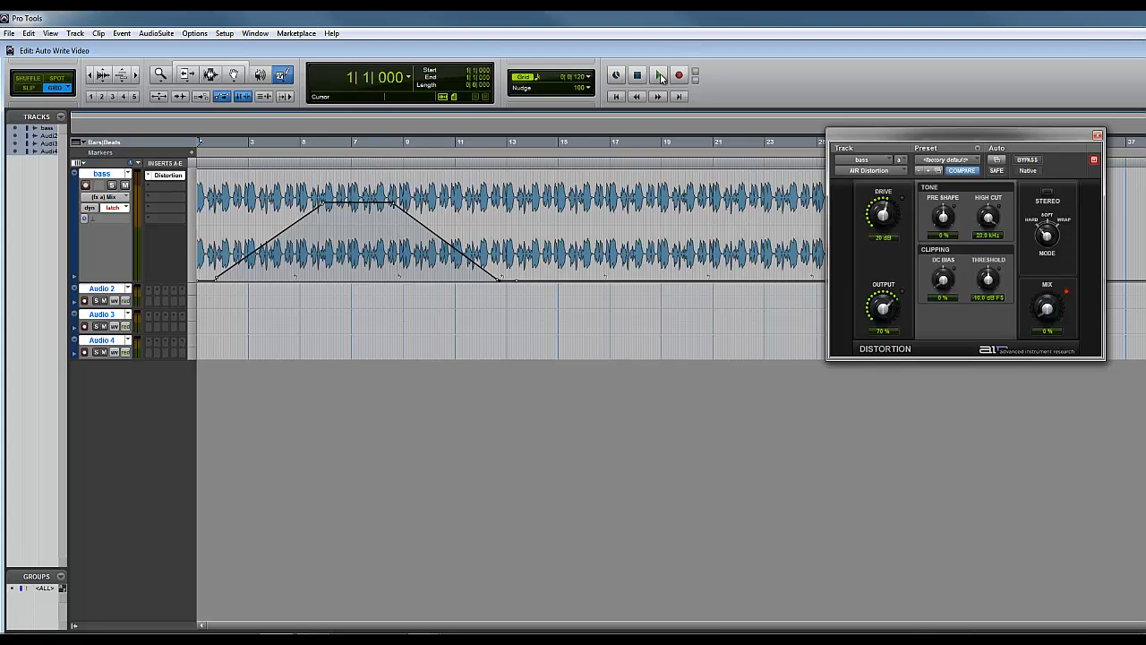
{"action": "left_click", "coordinate": [660, 76]}
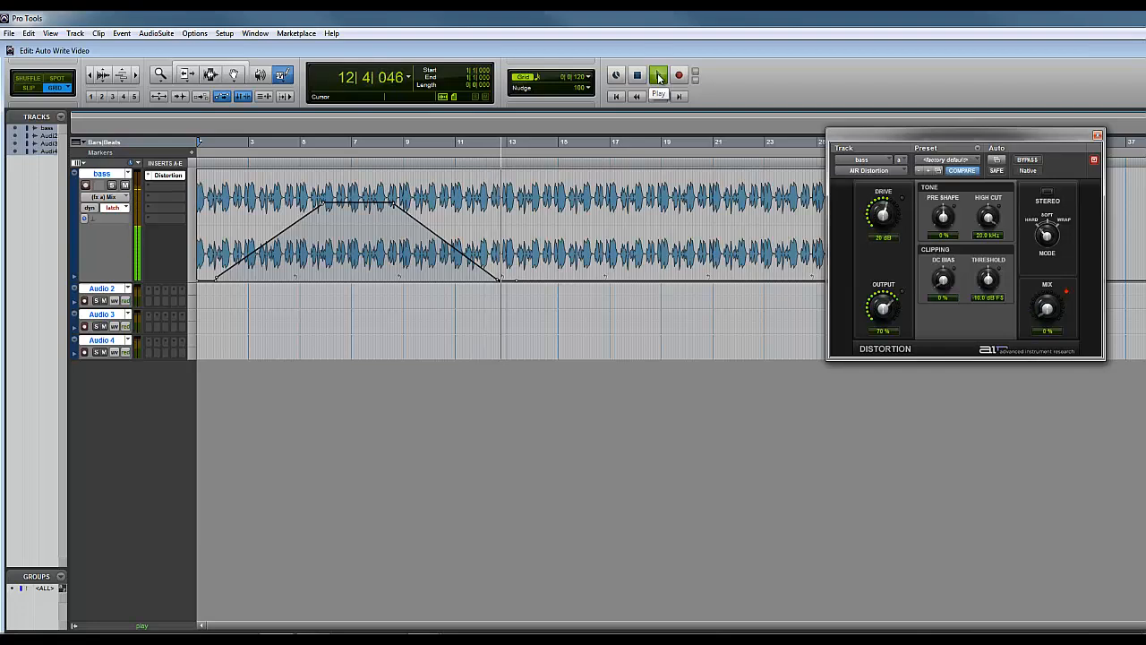
{"action": "left_click", "coordinate": [658, 77]}
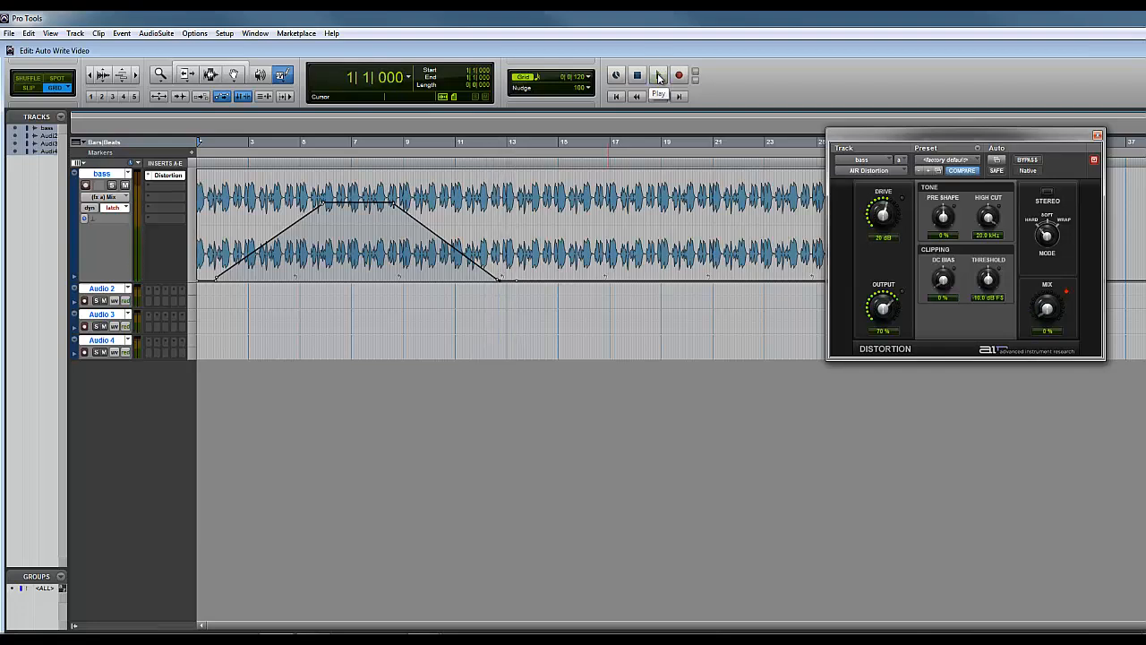